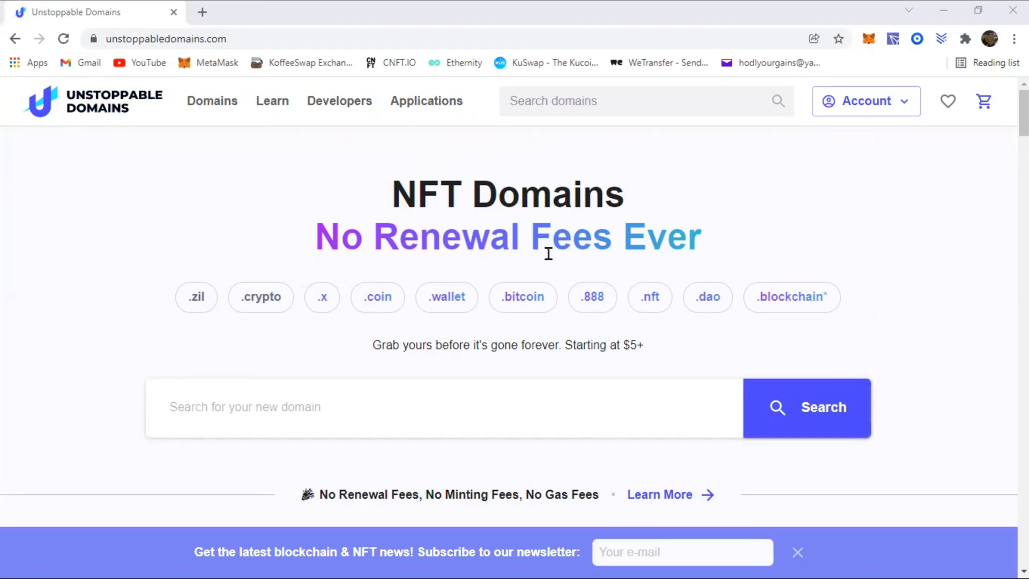
- Check the MetaMask wallet, keeping Ethereum Mainnet as the network, and view its assets
left_click(869, 47)
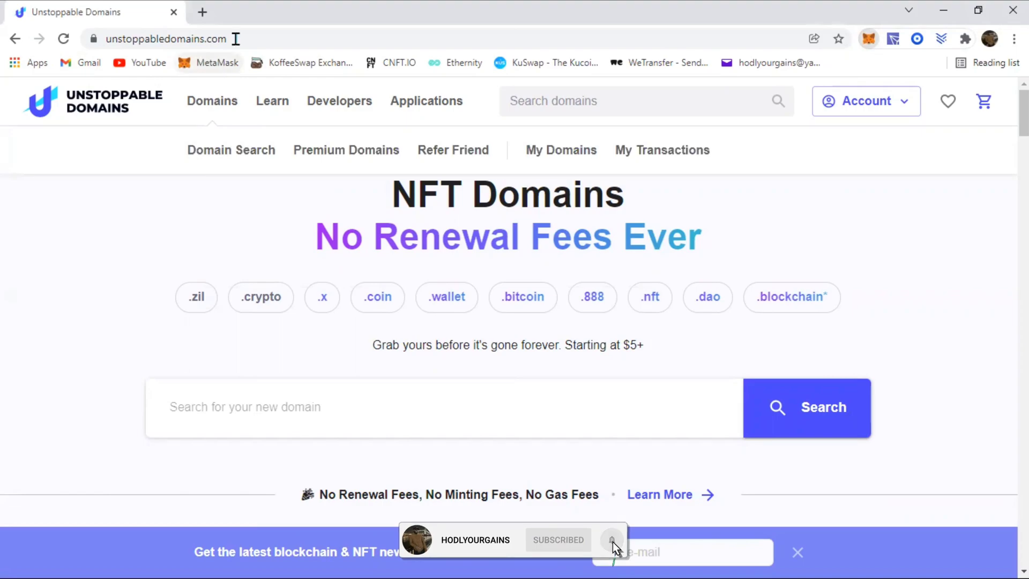
left_click(868, 42)
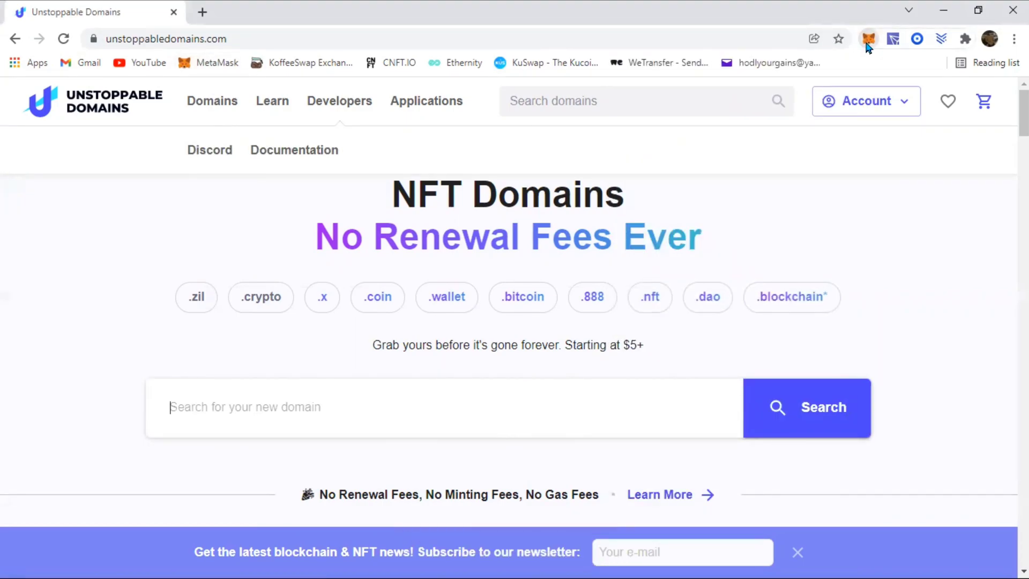
left_click(868, 43)
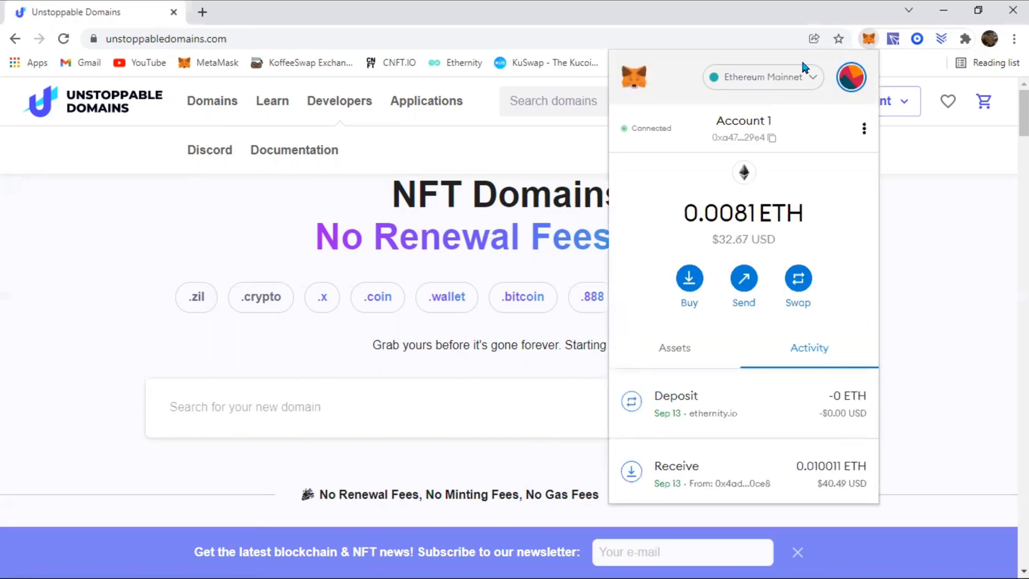
left_click(800, 80)
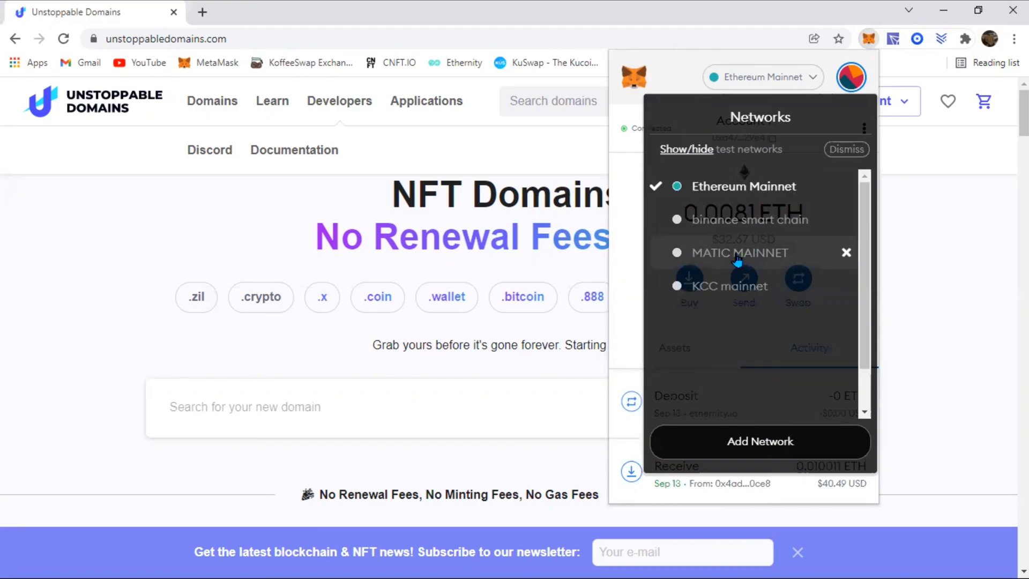
left_click(734, 182)
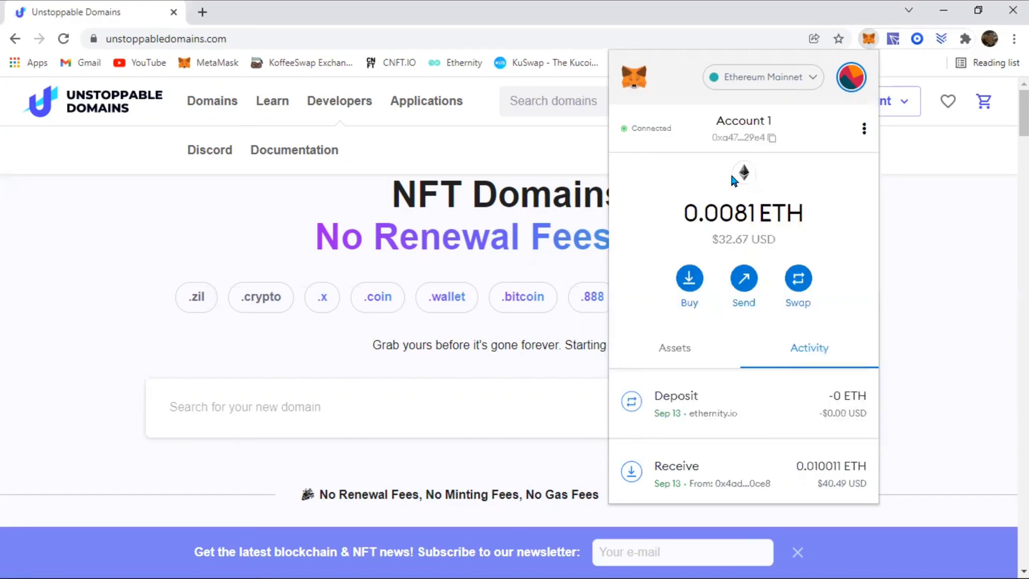
left_click(662, 353)
left_click(959, 296)
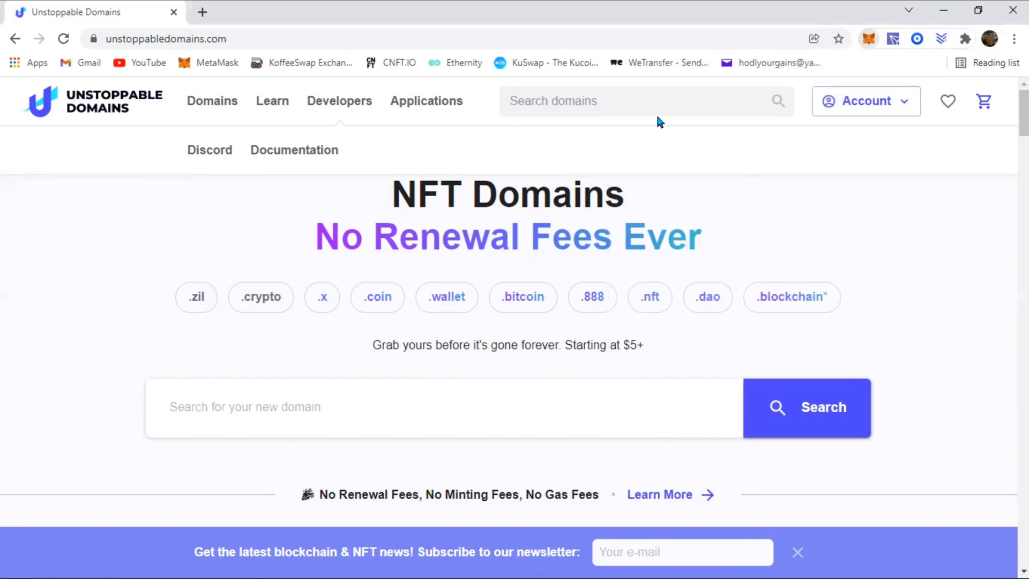
- Go to My Domains and open the Manage page for owolabi.nft
mouse_move(210, 98)
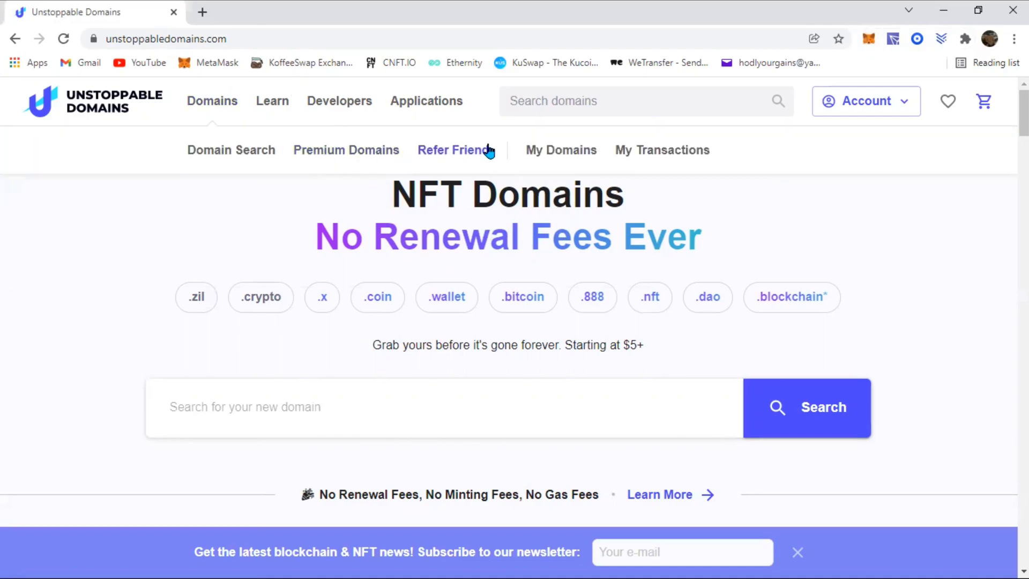
left_click(540, 153)
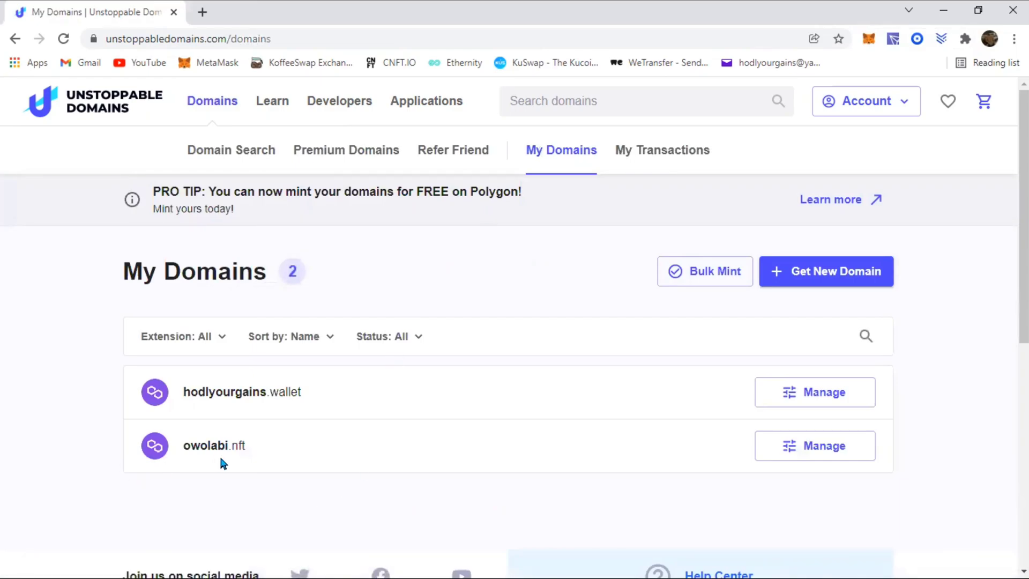
left_click(821, 451)
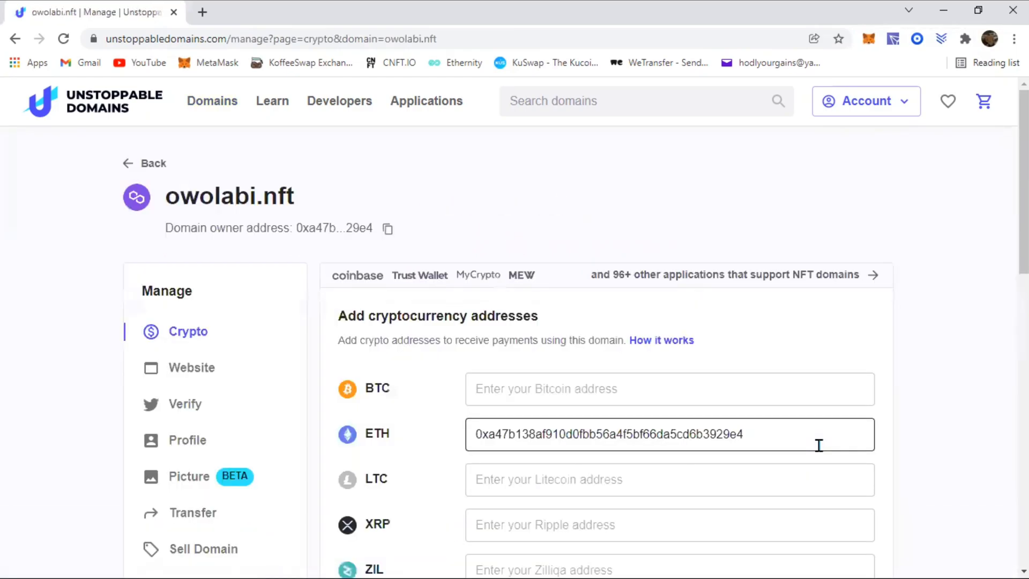
scroll(515, 327, "down", 9)
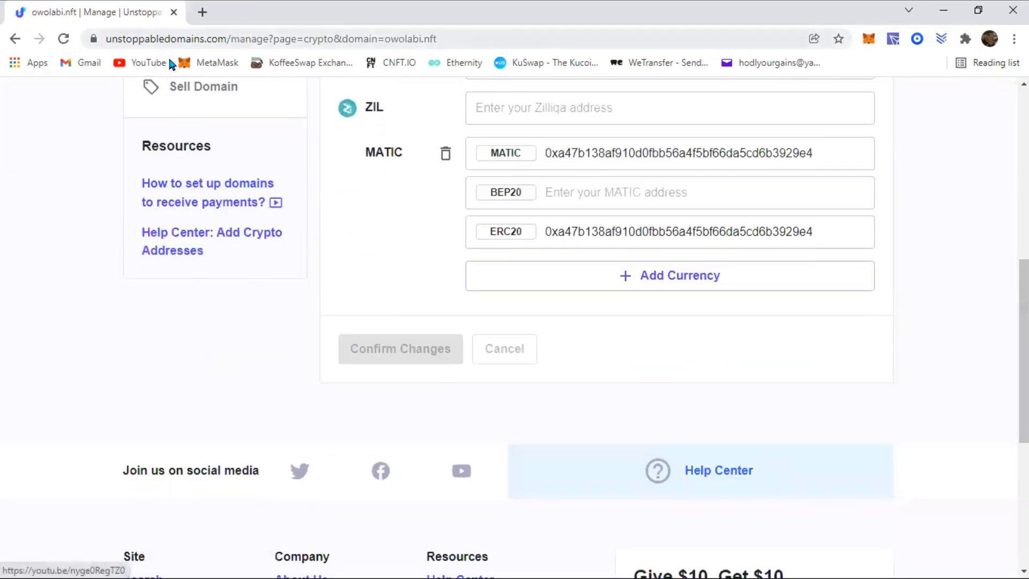
- Choose Sell Domain in the owolabi.nft Manage sidebar to reach its OpenSea item page
left_click(196, 88)
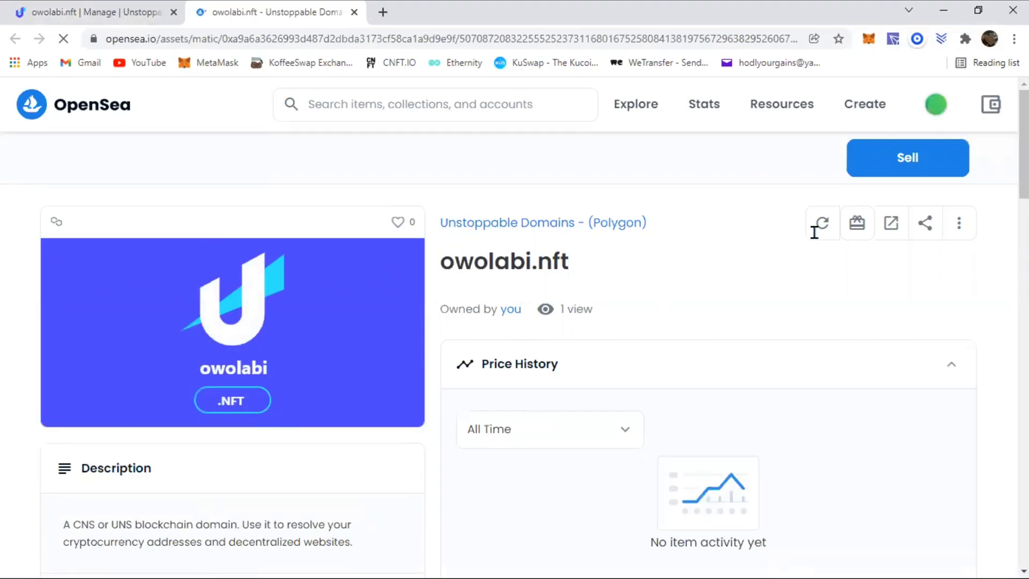
- Start selling owolabi.nft, dismissing the Polygon wallet warning, to reach the List item for sale form
left_click(905, 169)
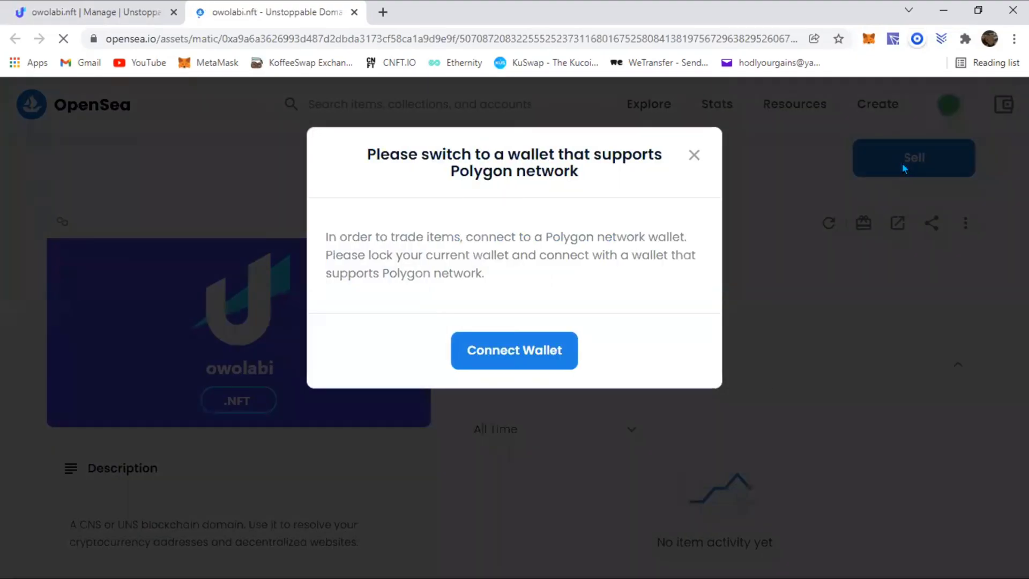
key("Escape")
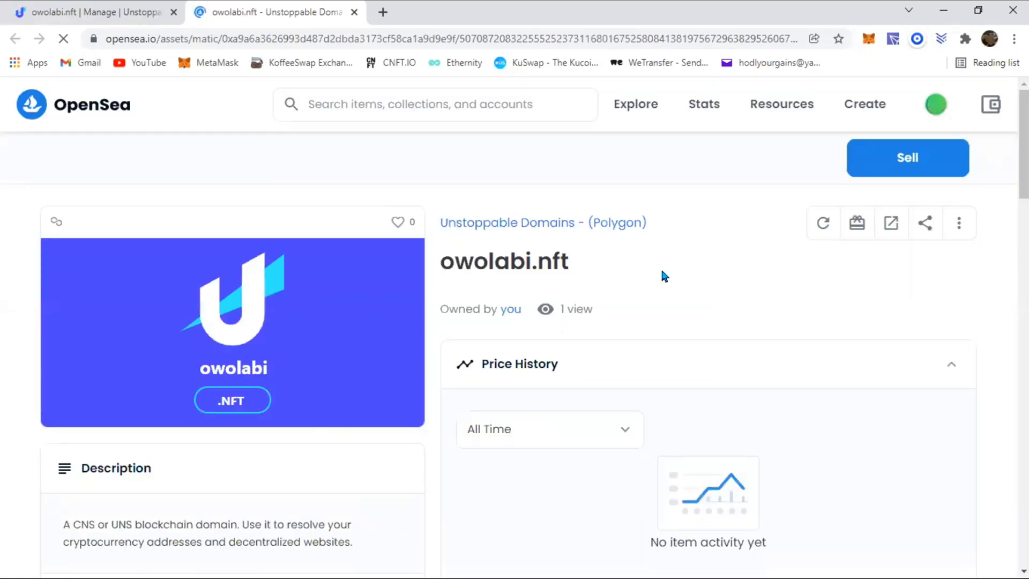
left_click(917, 167)
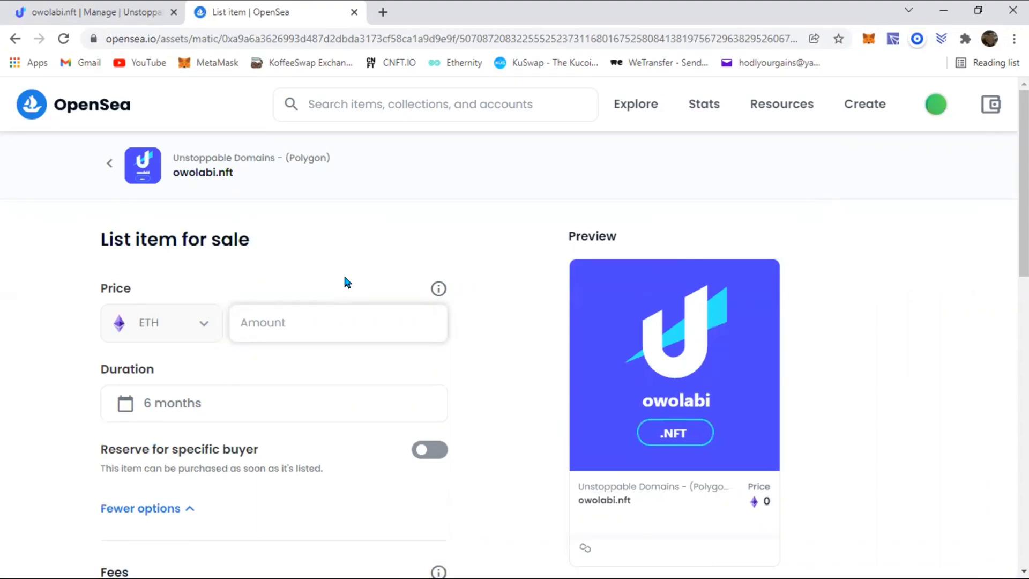
- Enter a 2.5 ETH price and set the listing duration to 6 months
type("2.5")
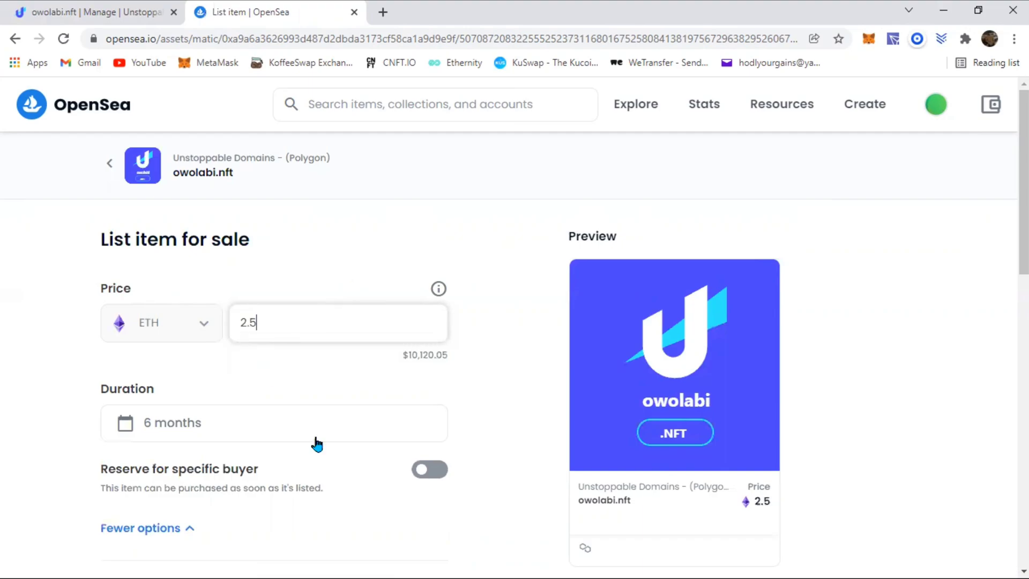
left_click(271, 435)
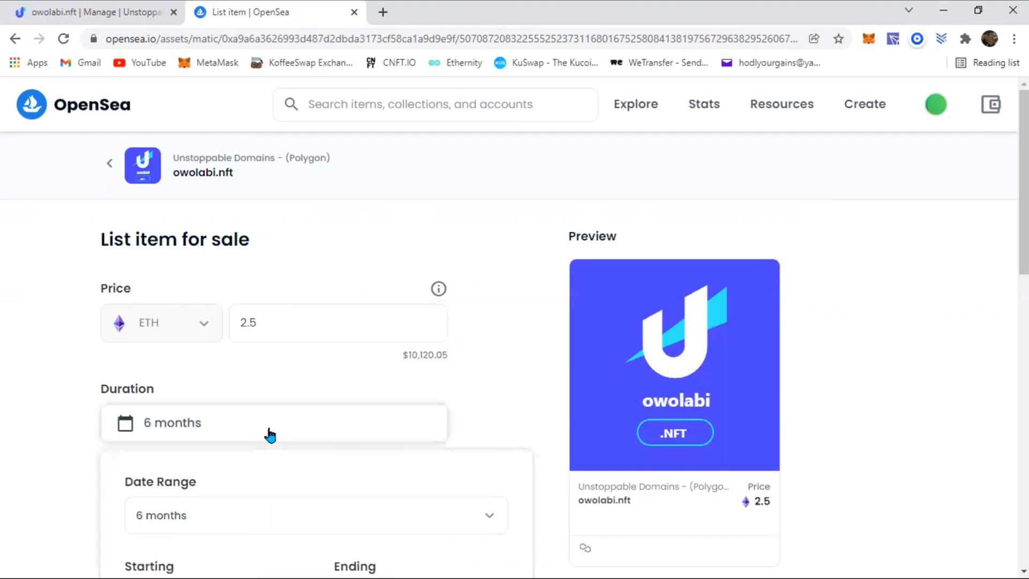
left_click(204, 516)
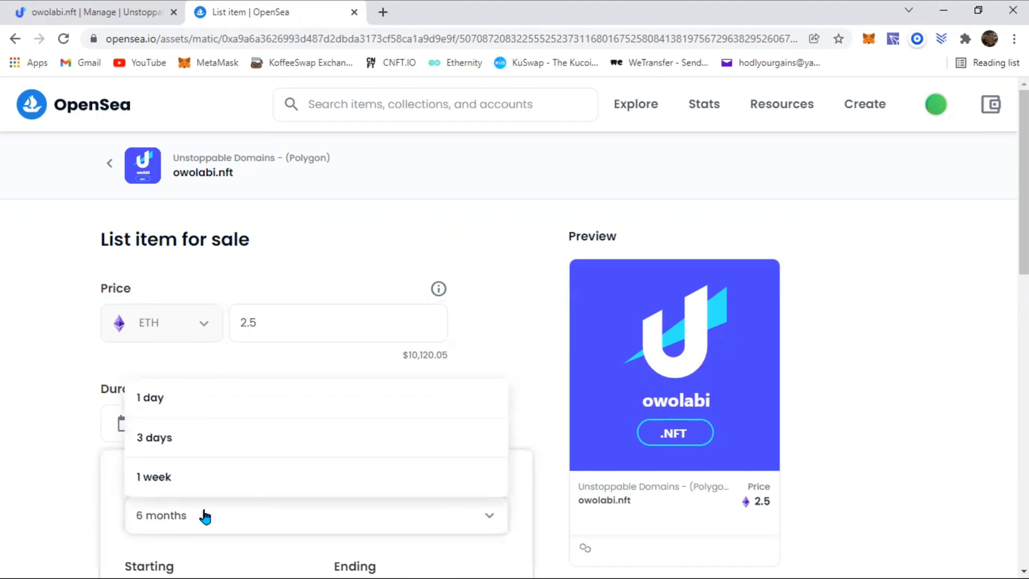
left_click(17, 458)
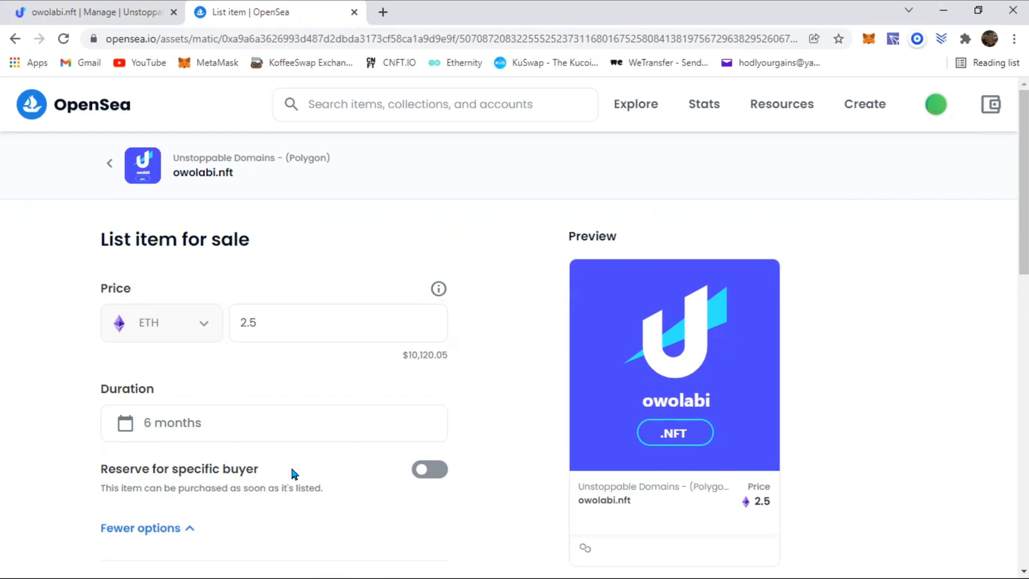
- Toggle Reserve for specific buyer on and back off, leaving the sale open to anyone
left_click(424, 471)
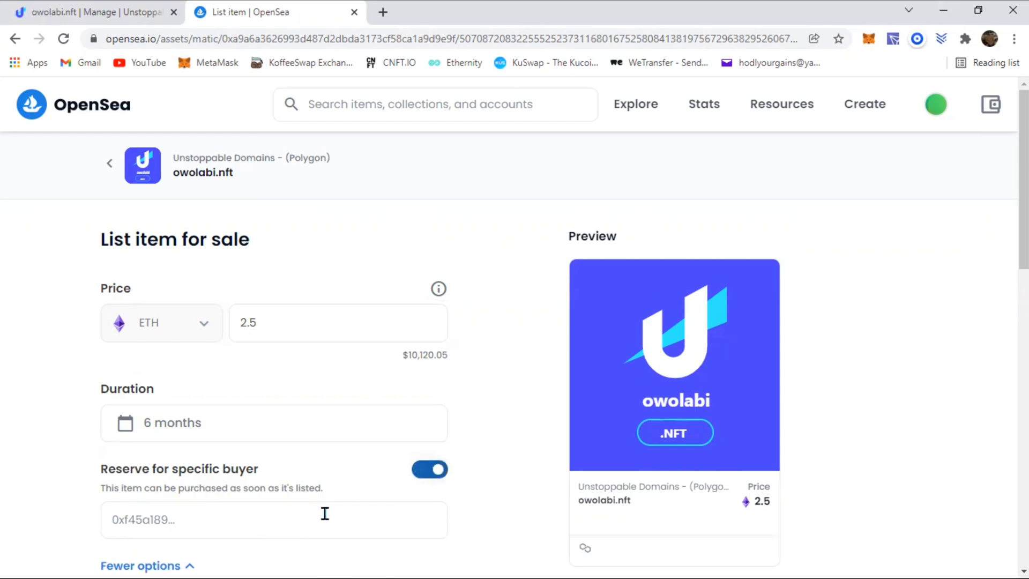
left_click(440, 472)
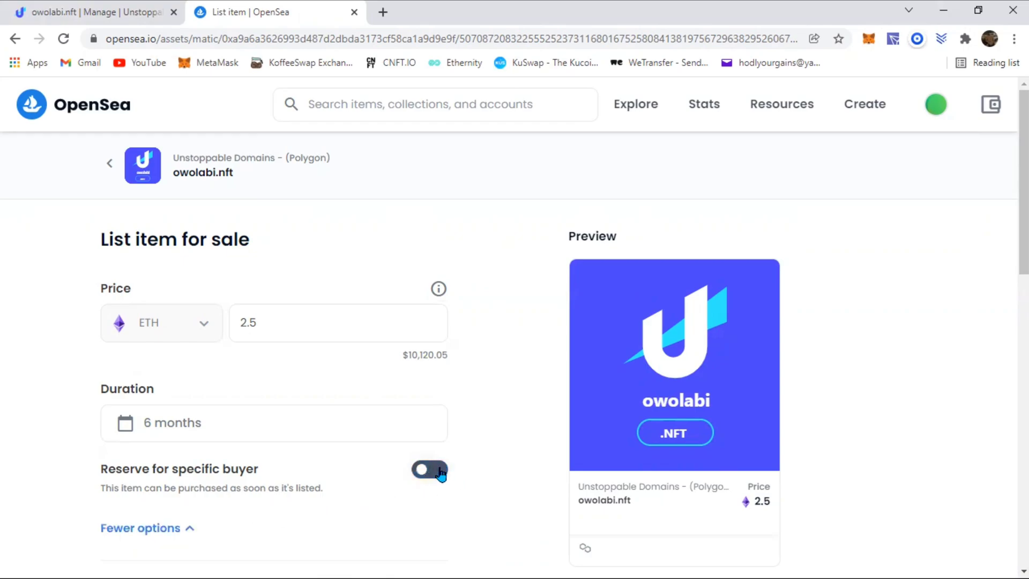
scroll(771, 298, "down", 5)
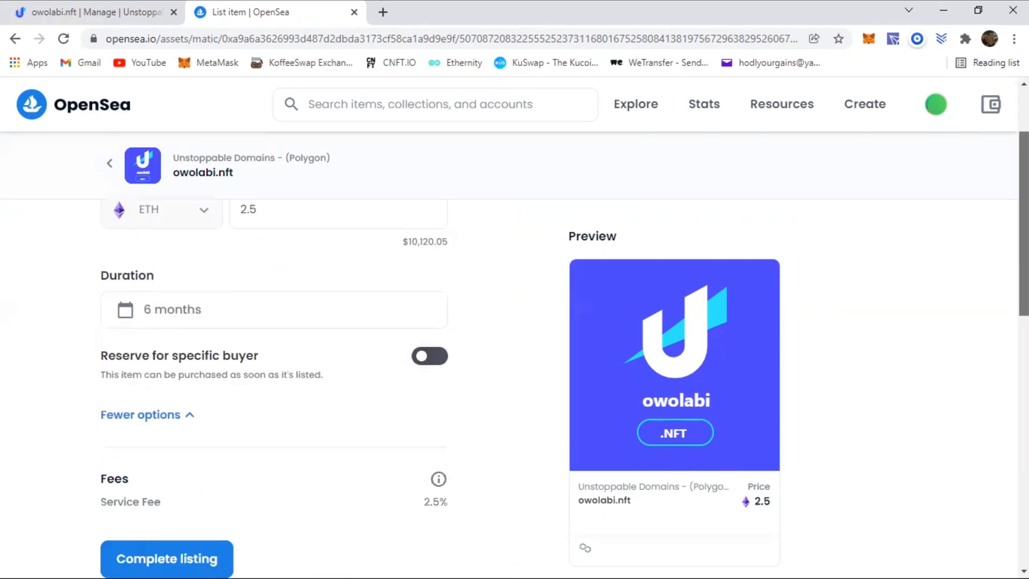
scroll(771, 298, "up", 1)
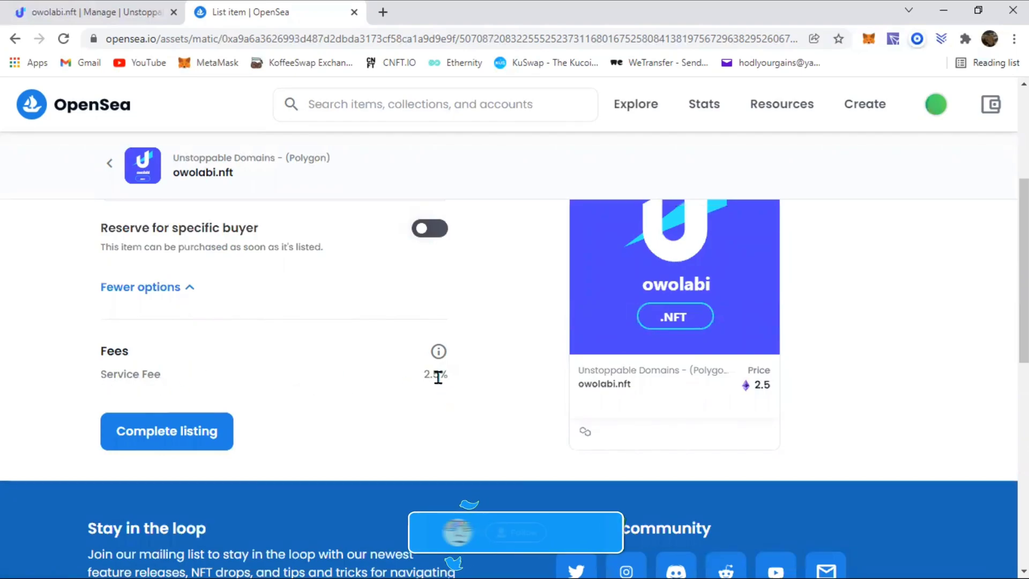
mouse_move(438, 361)
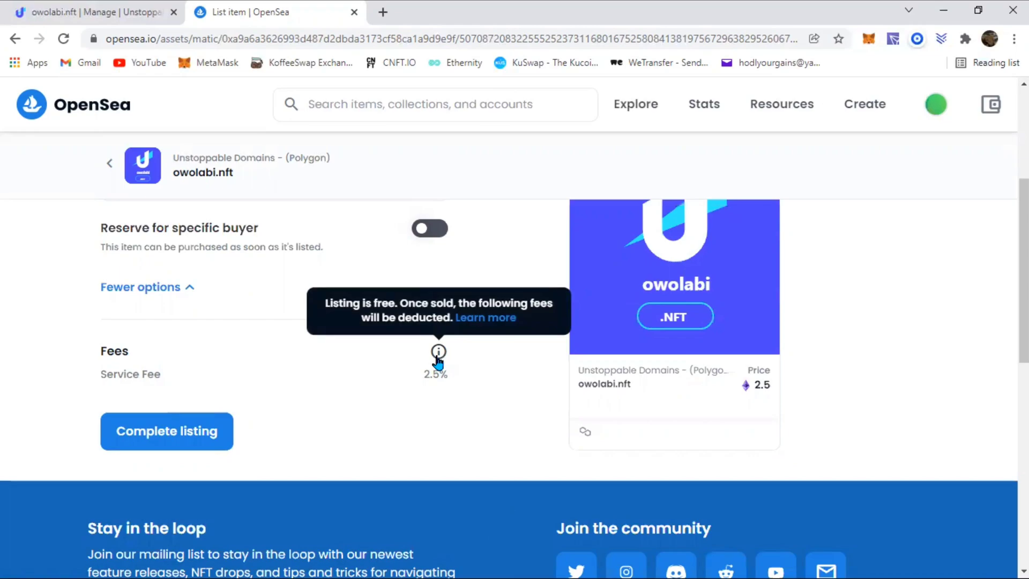
- Complete the 2.5 ETH listing and approve the MetaMask signature request
left_click(156, 437)
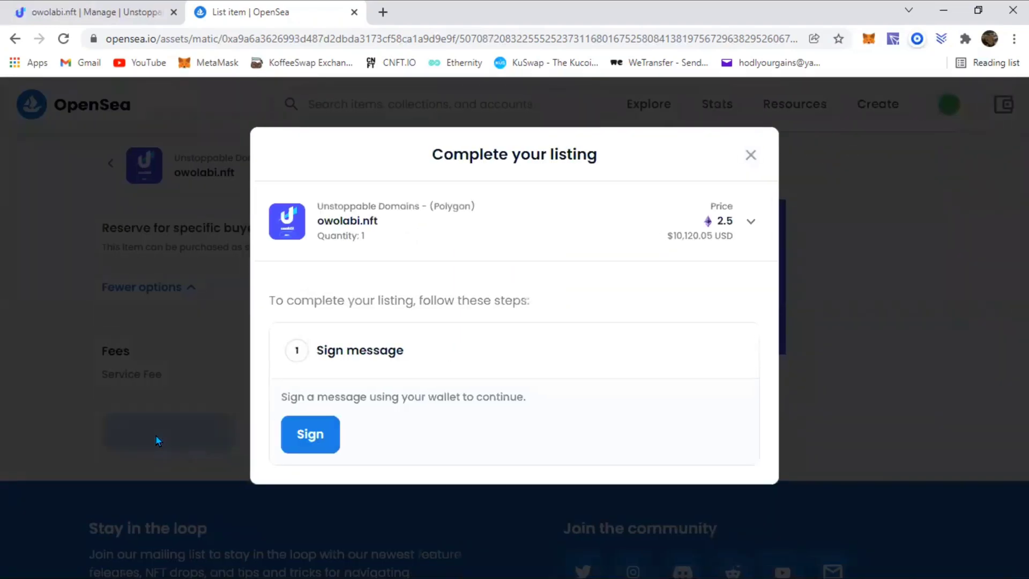
left_click(301, 434)
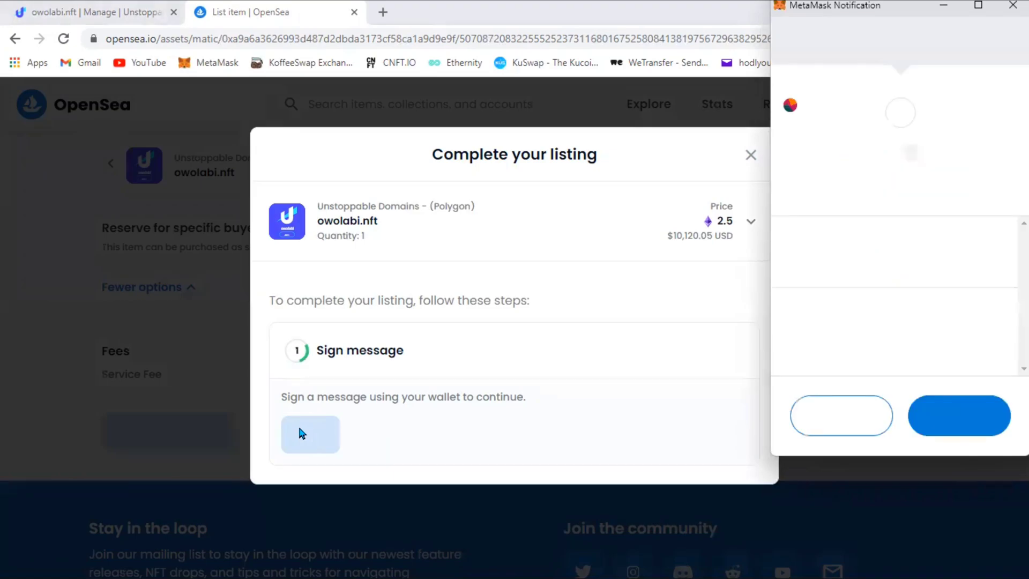
left_click(965, 416)
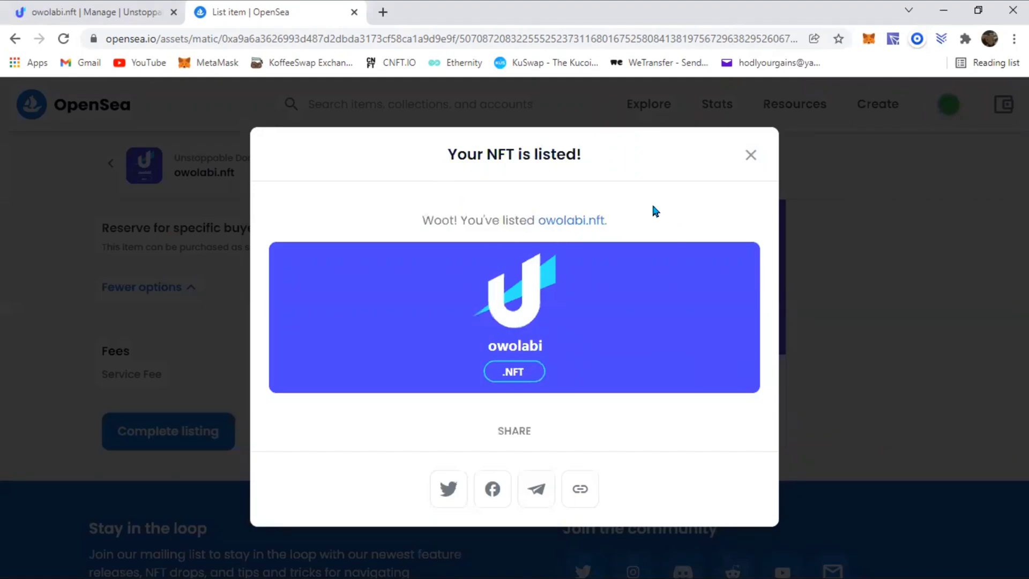
- Dismiss the 'Your NFT is listed!' message and scroll through the owolabi.nft asset page
left_click(749, 157)
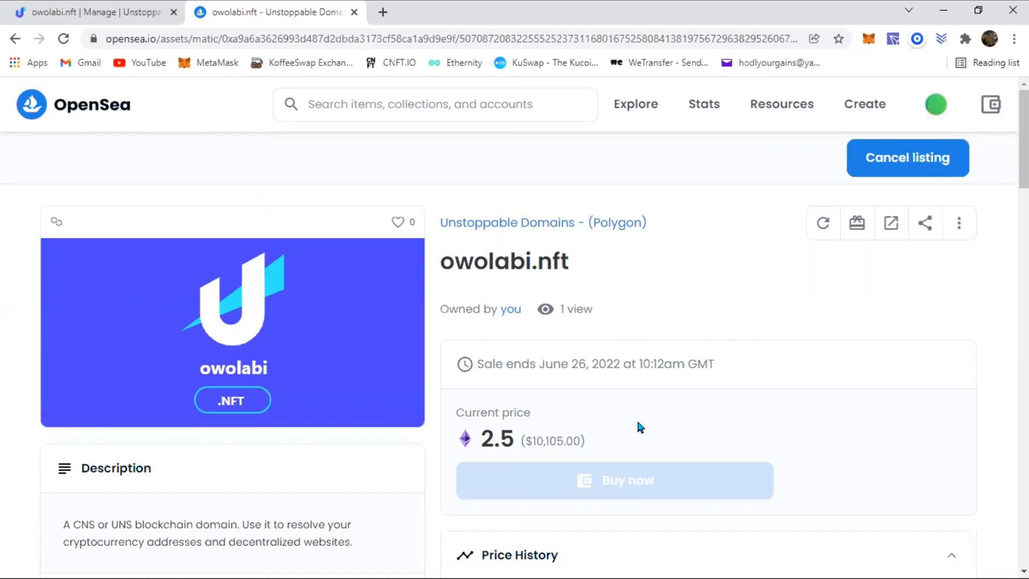
scroll(535, 334, "down", 1)
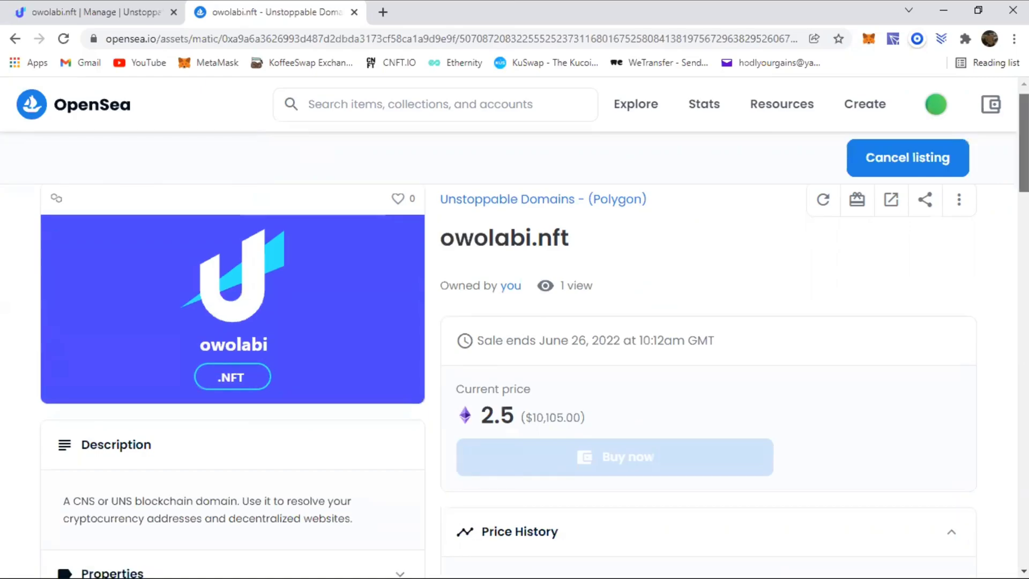
scroll(535, 334, "down", 5)
scroll(636, 140, "up", 6)
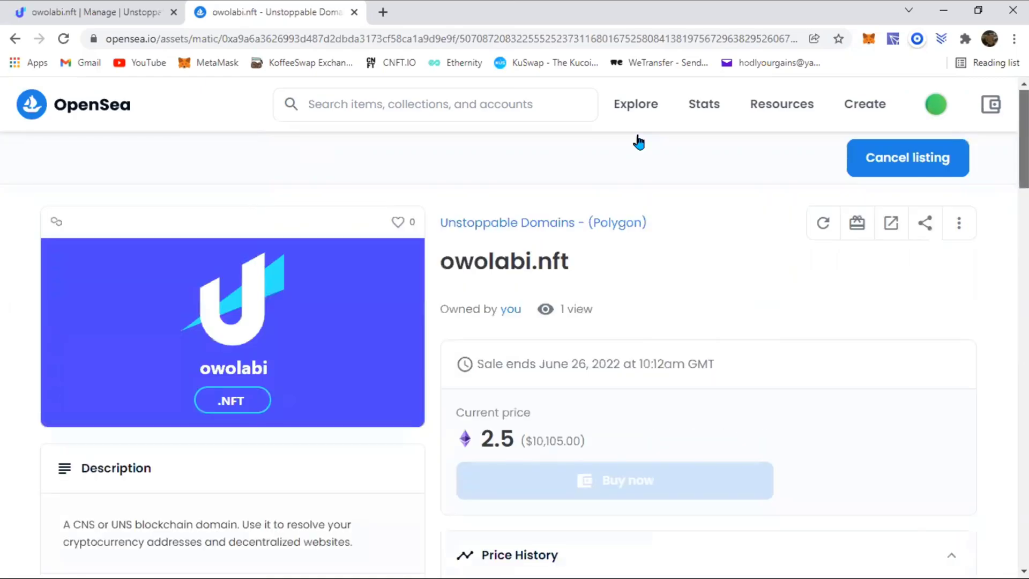
- Search OpenSea for 'owolabi.nft', correcting the stray extra letter before running it
left_click(414, 110)
type("owolabiu")
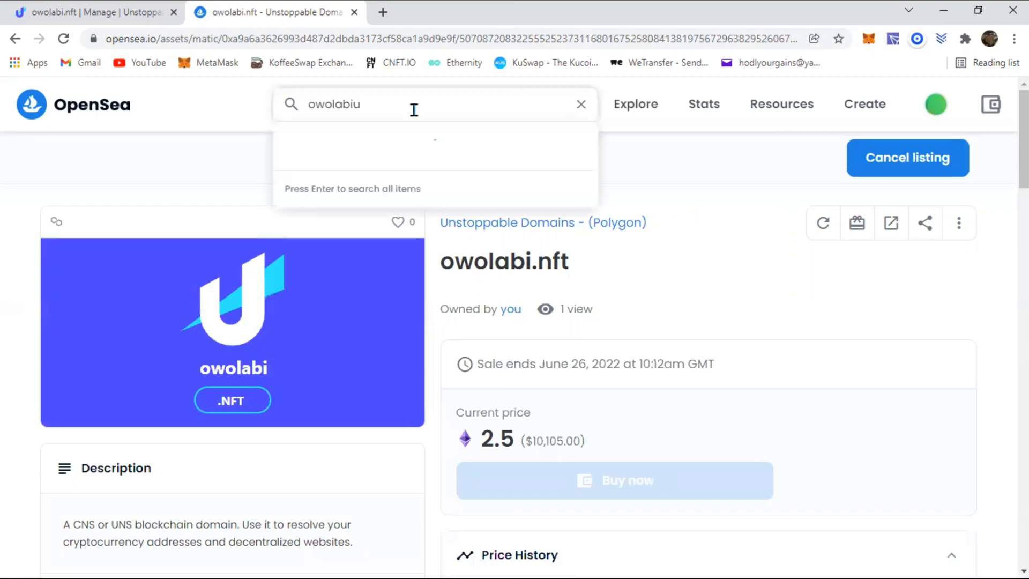
key("BackSpace")
type(".nft")
key("Return")
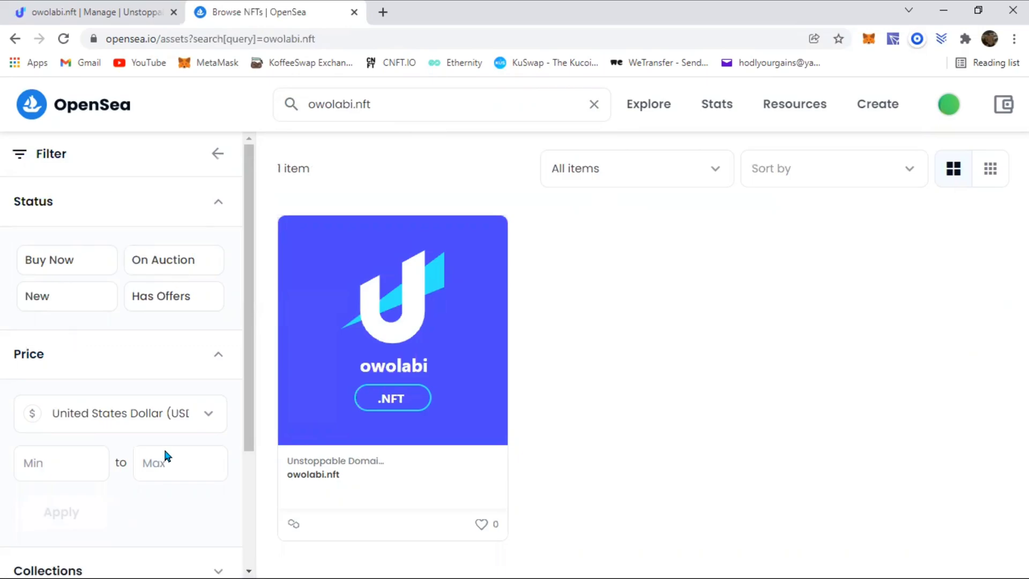
- Open the owolabi.nft card from the single search result
left_click(406, 357)
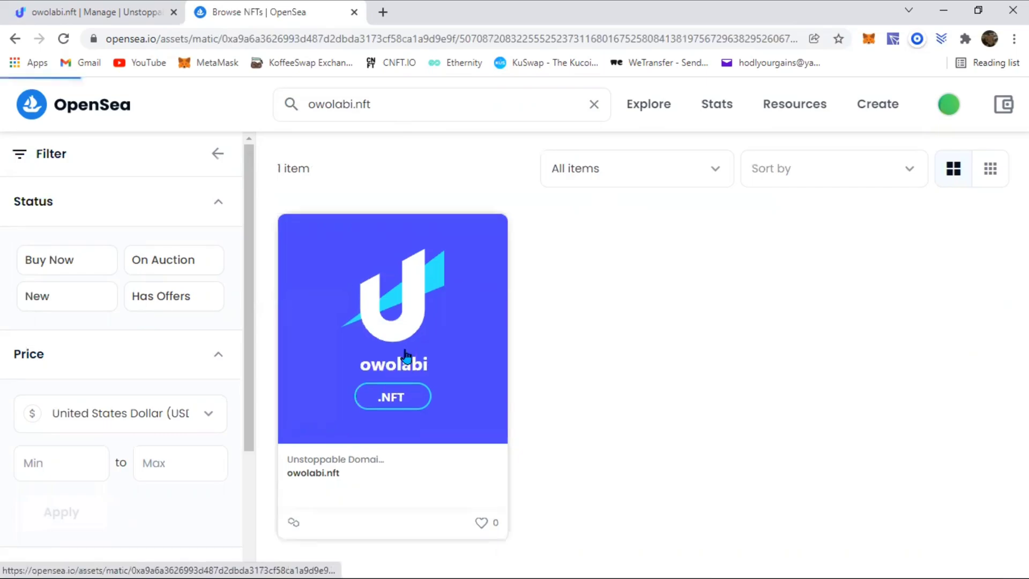